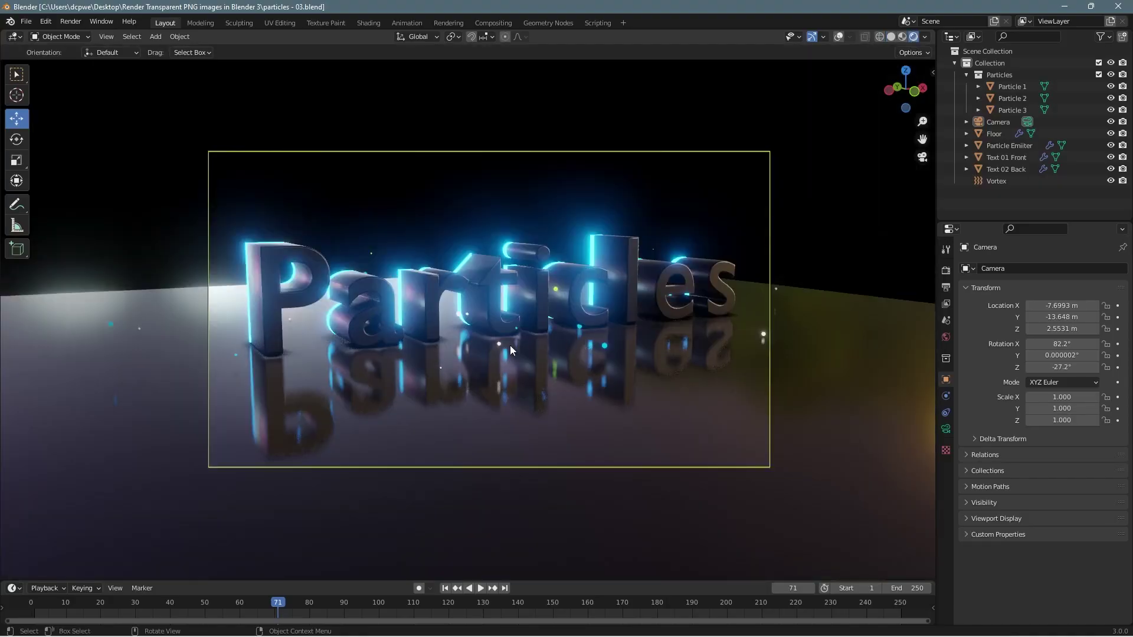
Orbit around the glowing Particles text and switch to the Shading workspace to see the world nodes.
{"action": "mouse_move", "coordinate": [509, 345]}
{"action": "middle_mouse_down"}
{"action": "mouse_move", "coordinate": [594, 353]}
{"action": "mouse_move", "coordinate": [422, 355]}
{"action": "mouse_move", "coordinate": [503, 347]}
{"action": "mouse_move", "coordinate": [307, 171]}
{"action": "middle_mouse_up"}
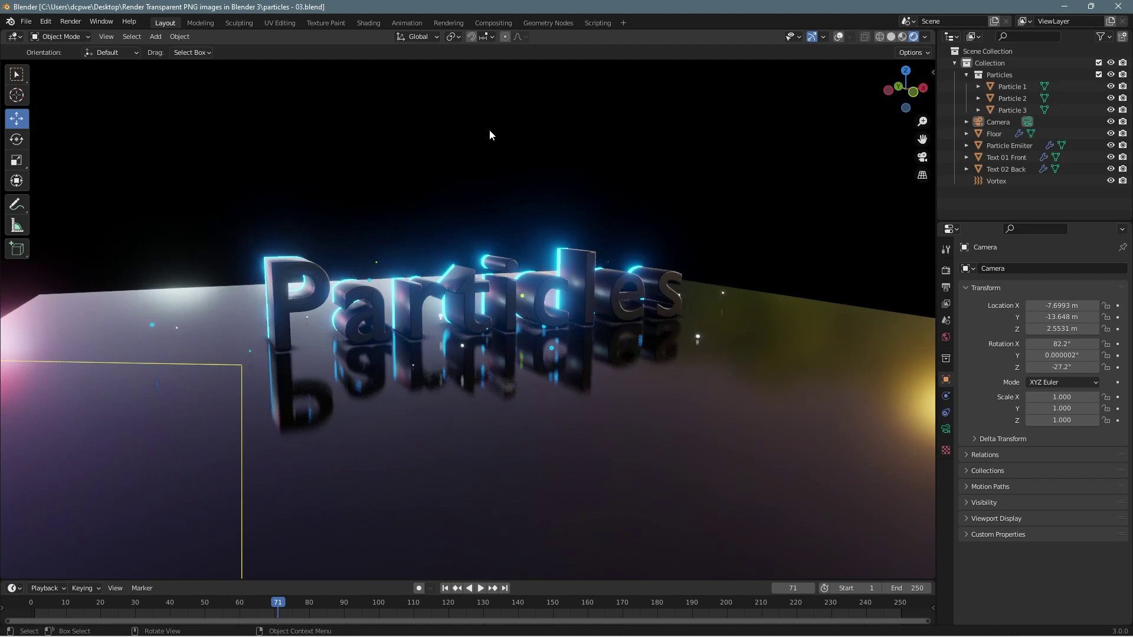
{"action": "left_click", "coordinate": [370, 23]}
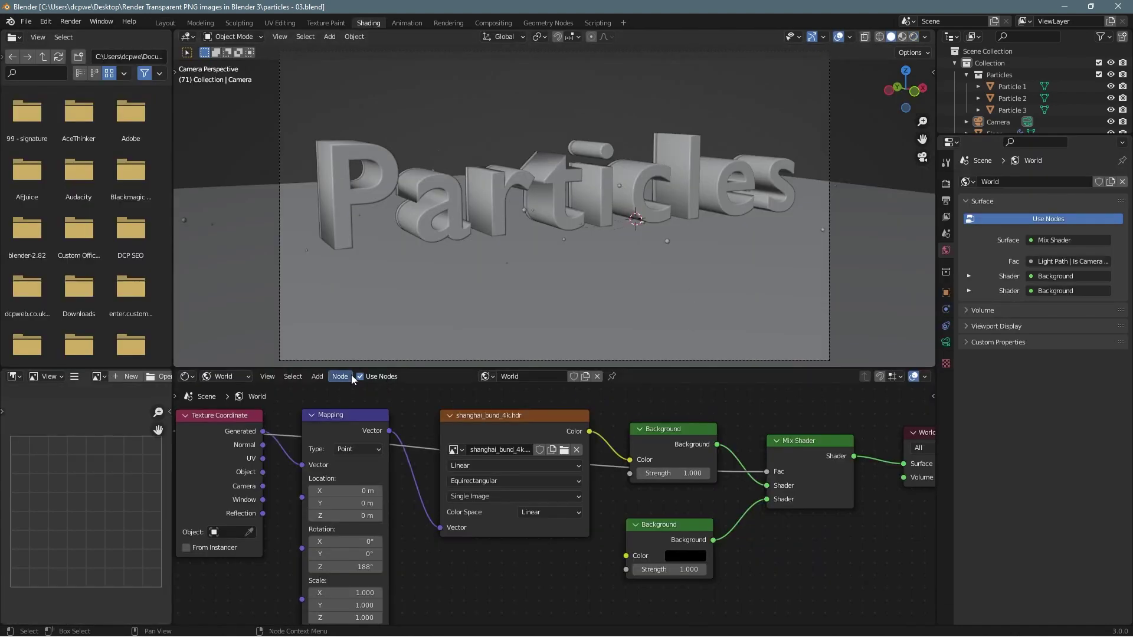
{"action": "left_click", "coordinate": [913, 36]}
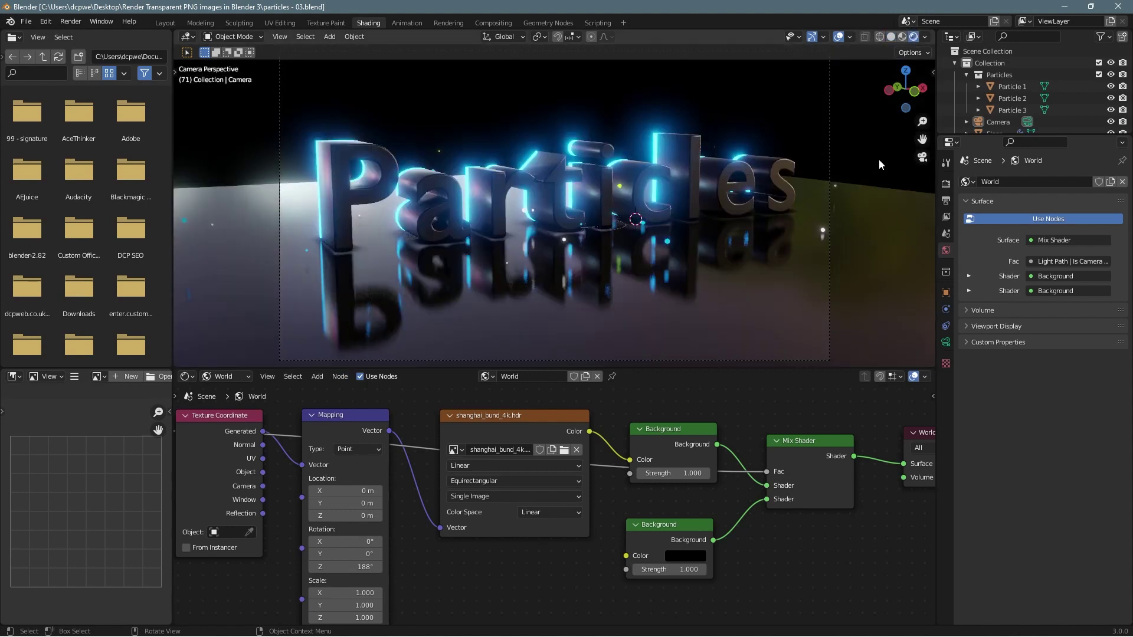
{"action": "left_click", "coordinate": [702, 561]}
{"action": "mouse_move", "coordinate": [771, 440]}
{"action": "left_mouse_down"}
{"action": "mouse_move", "coordinate": [771, 402]}
{"action": "mouse_move", "coordinate": [742, 461]}
{"action": "mouse_move", "coordinate": [717, 425]}
{"action": "mouse_move", "coordinate": [771, 467]}
{"action": "left_mouse_up"}
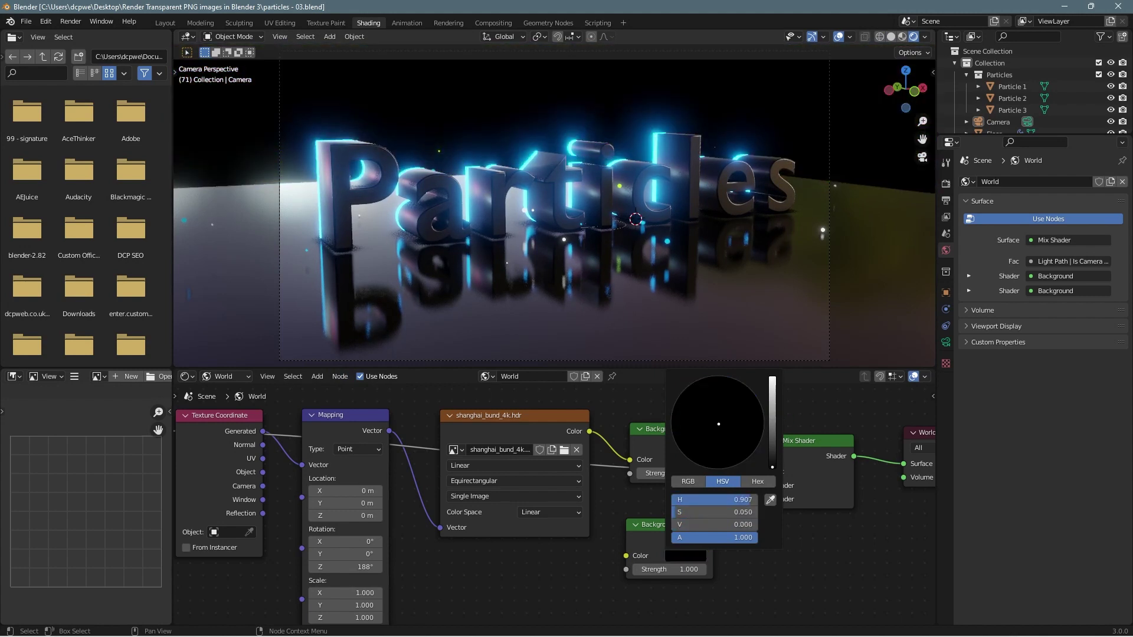
{"action": "left_click_drag", "start_coordinate": [752, 536], "coordinate": [747, 537]}
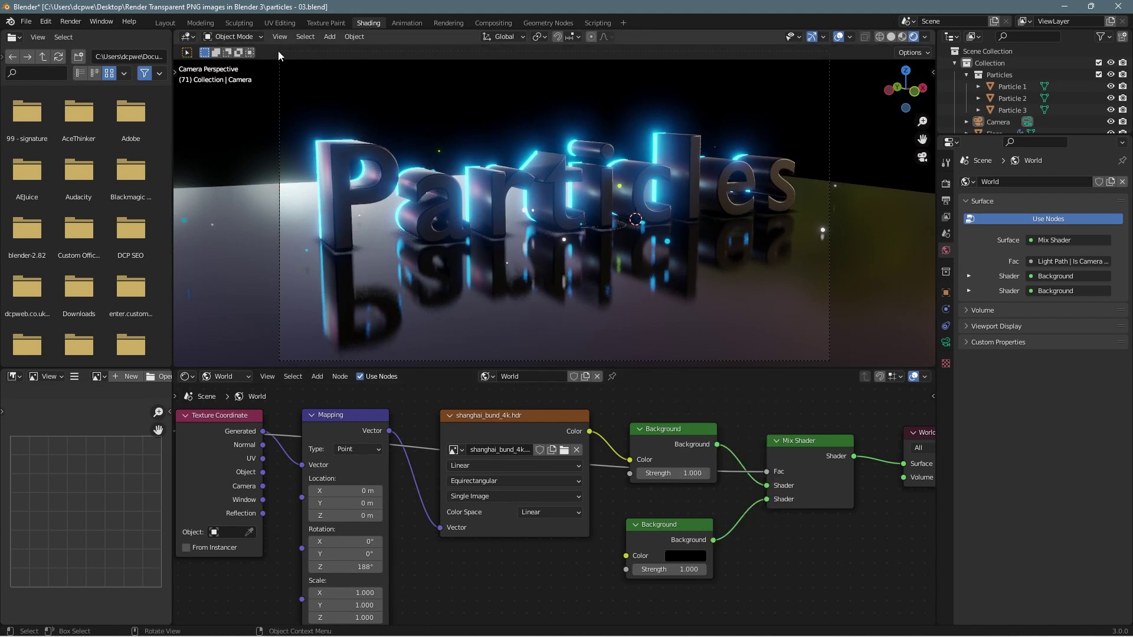
Render the current frame with F12, save it as 01.png, and close the render window.
{"action": "left_click", "coordinate": [165, 23]}
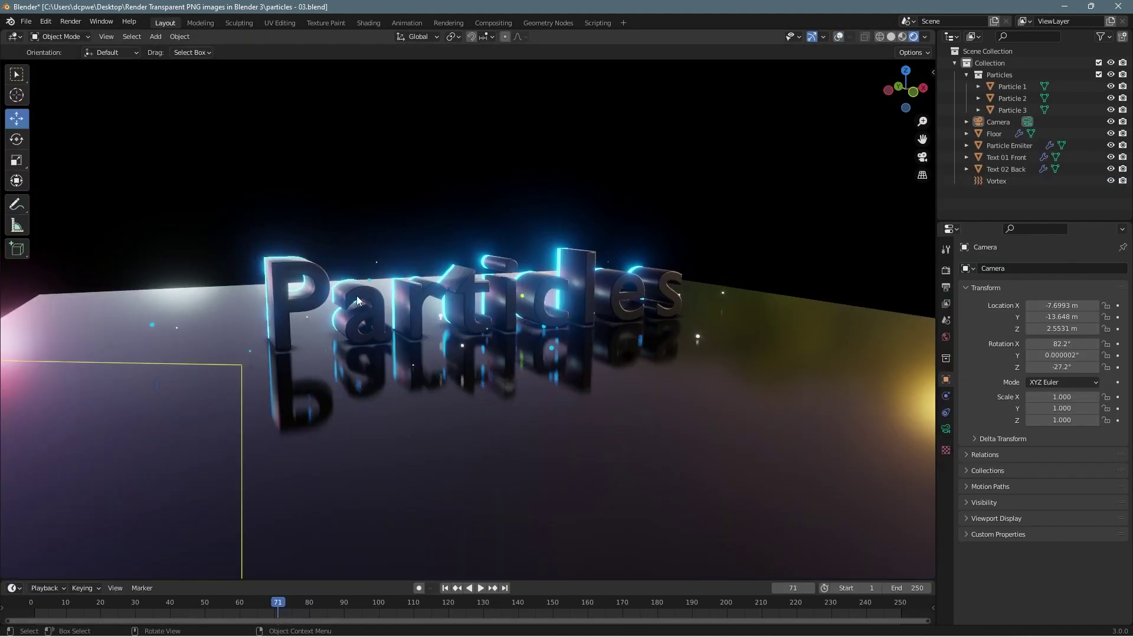
{"action": "key", "text": "F12"}
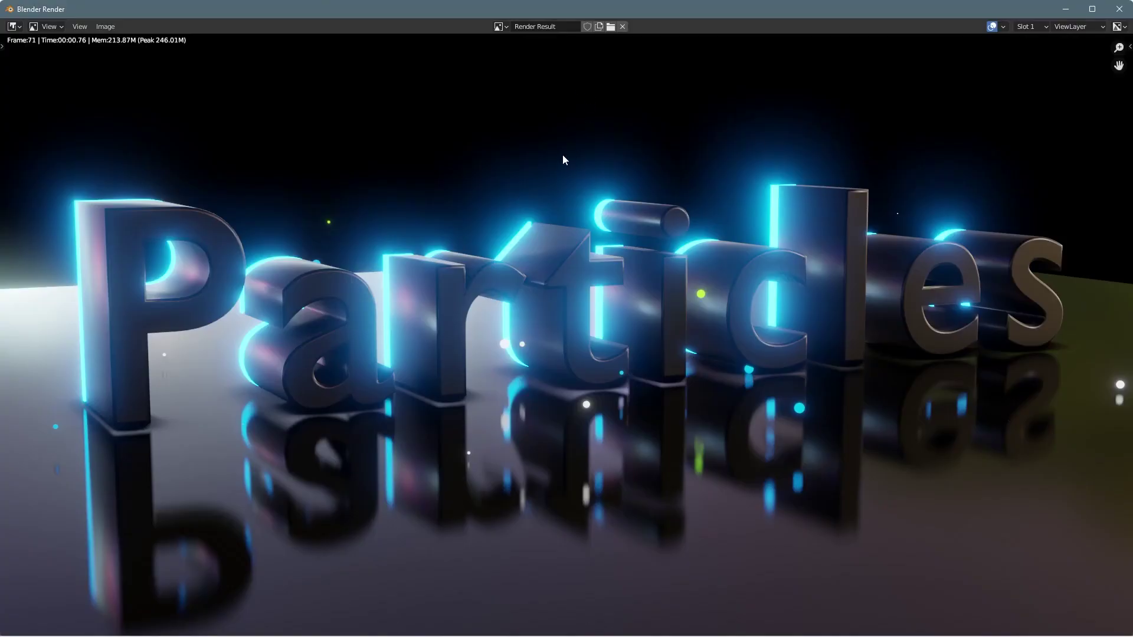
{"action": "left_click", "coordinate": [102, 28]}
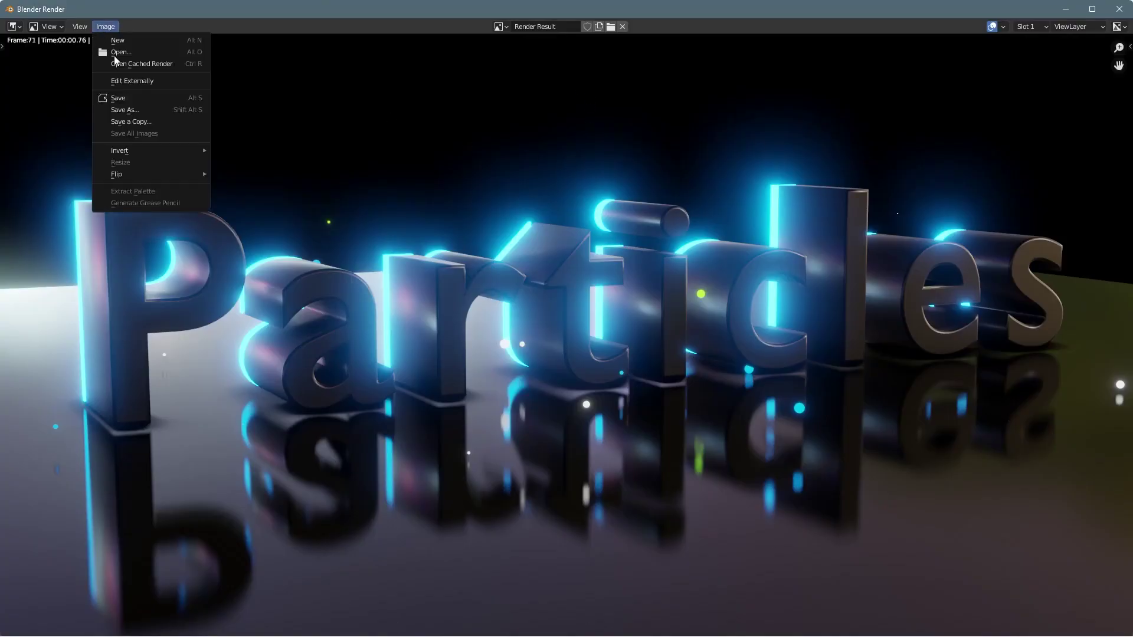
{"action": "left_click", "coordinate": [129, 109]}
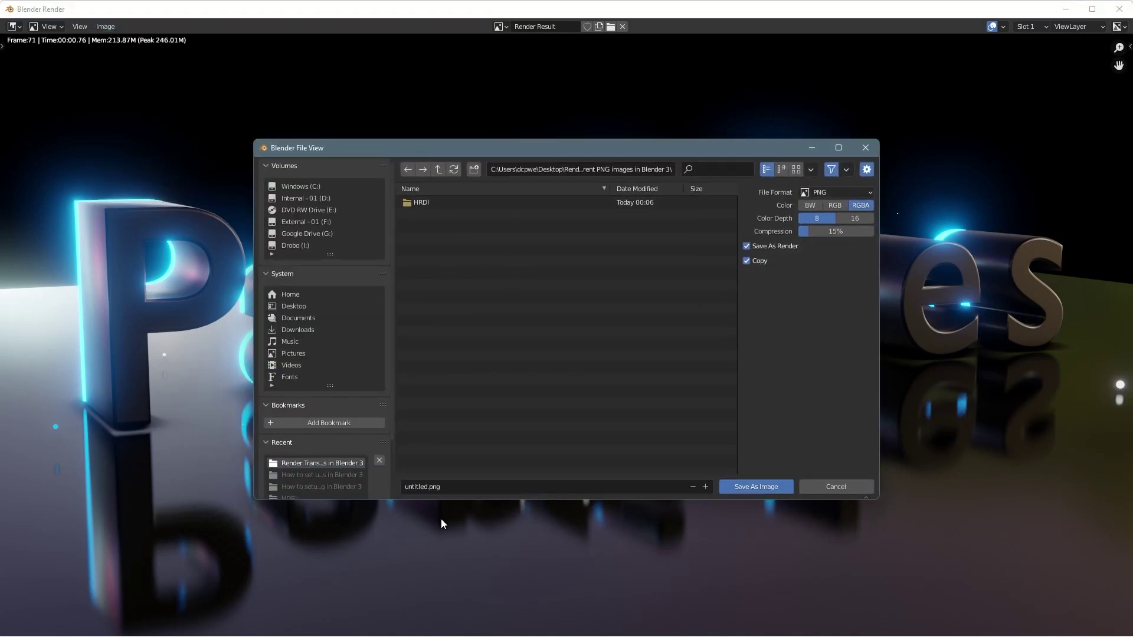
{"action": "left_click", "coordinate": [431, 489]}
{"action": "left_click_drag", "start_coordinate": [428, 489], "coordinate": [333, 482]}
{"action": "key", "text": "BackSpace"}
{"action": "type", "text": "01"}
{"action": "left_click", "coordinate": [748, 487]}
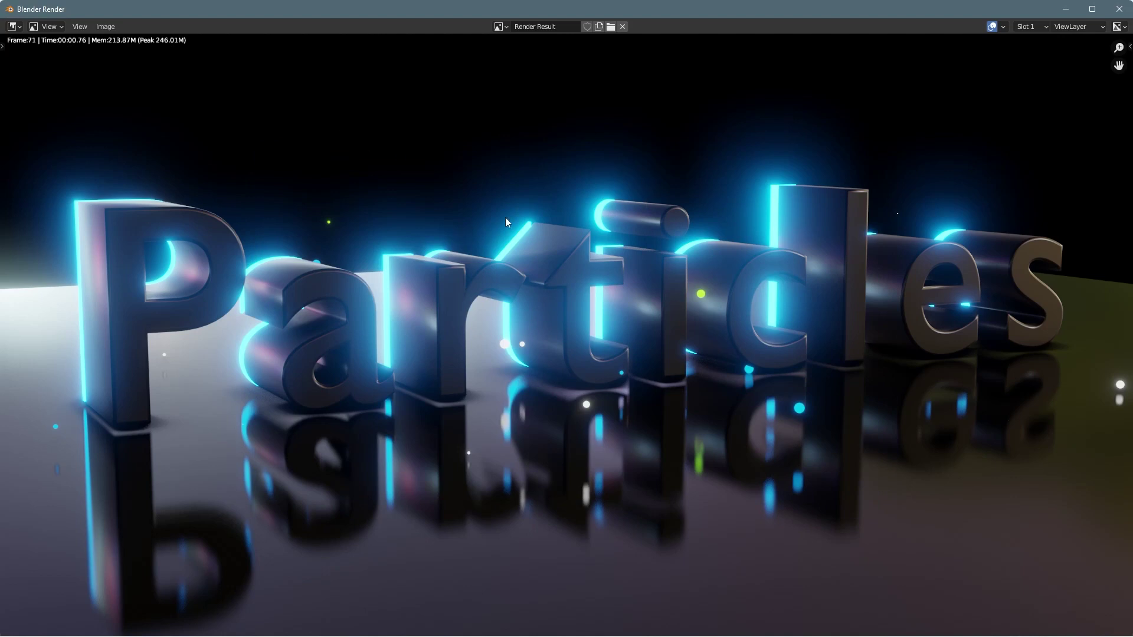
{"action": "left_click", "coordinate": [1121, 16]}
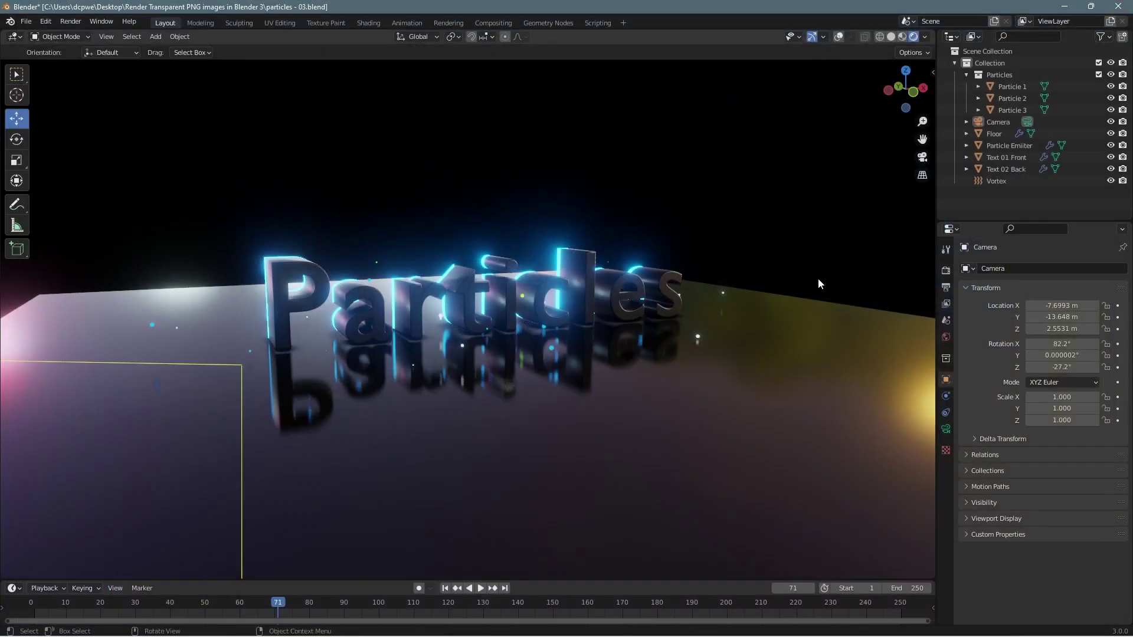
Set the RGBA PNG output Color Depth to 16 in Output Properties.
{"action": "left_click", "coordinate": [945, 287]}
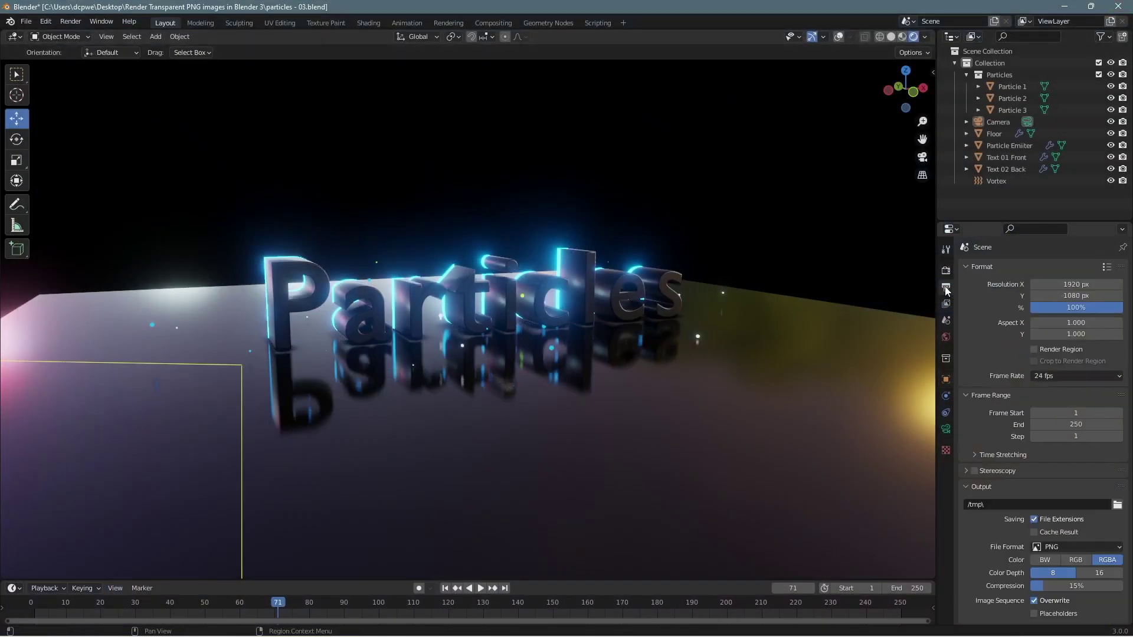
{"action": "scroll", "coordinate": [1019, 457], "scroll_direction": "down", "scroll_amount": 2}
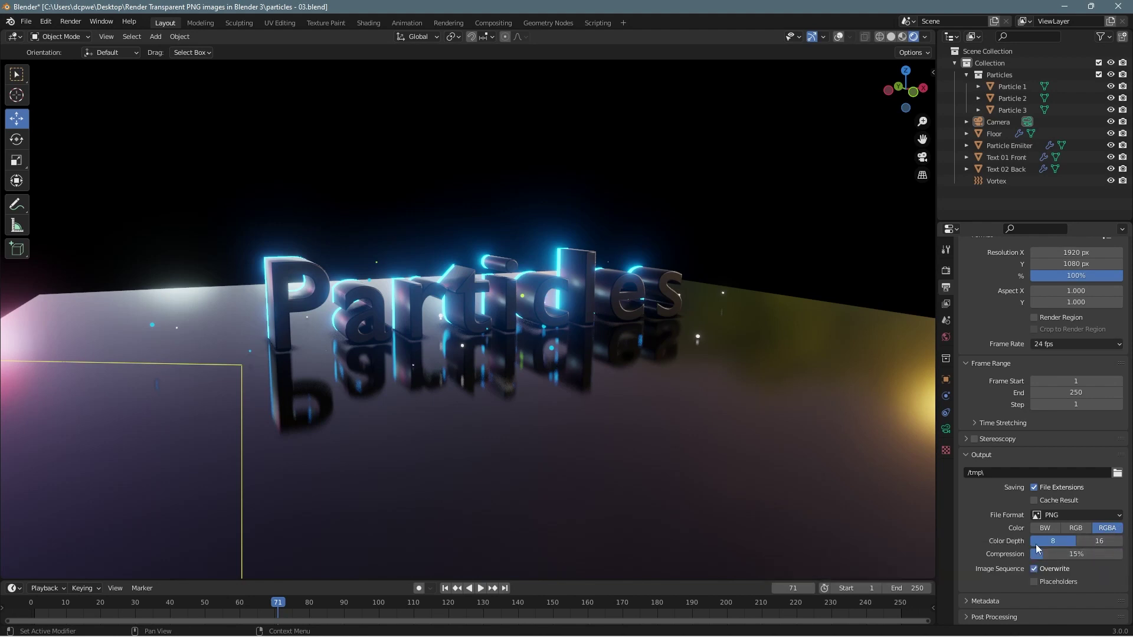
{"action": "left_click", "coordinate": [1088, 541]}
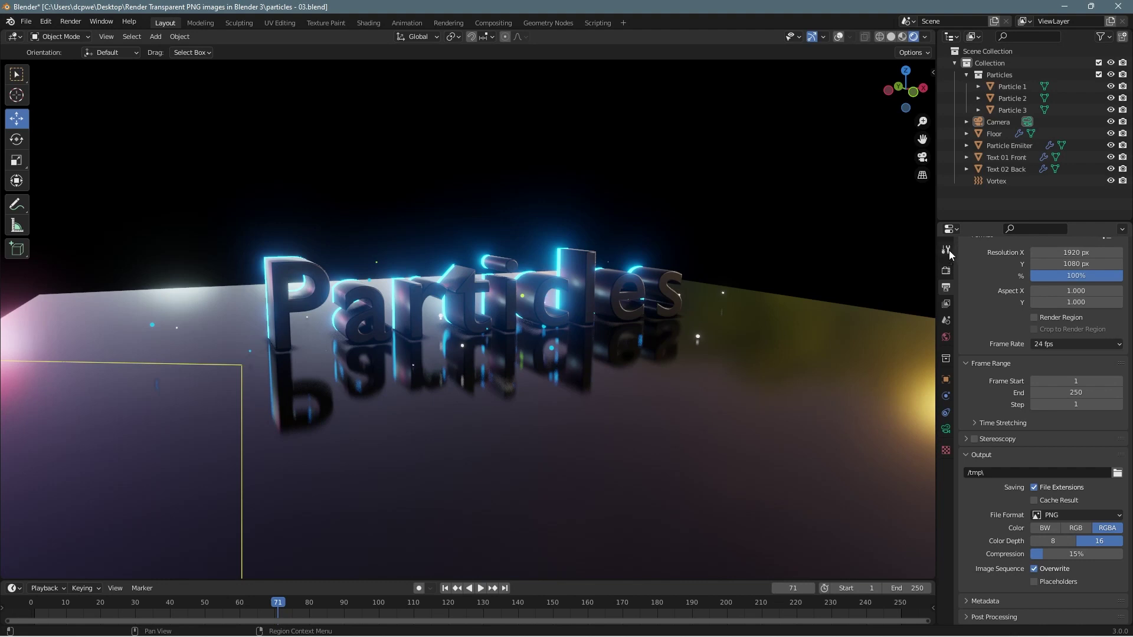
Enable Transparent under Film in Render Properties.
{"action": "left_click", "coordinate": [947, 251]}
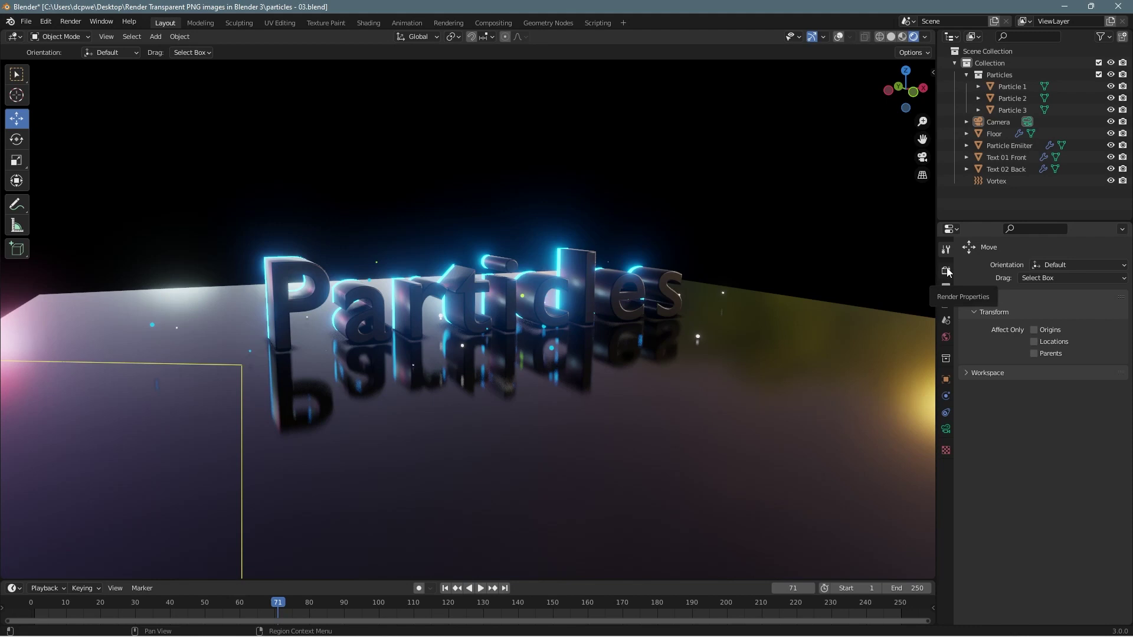
{"action": "left_click", "coordinate": [947, 270]}
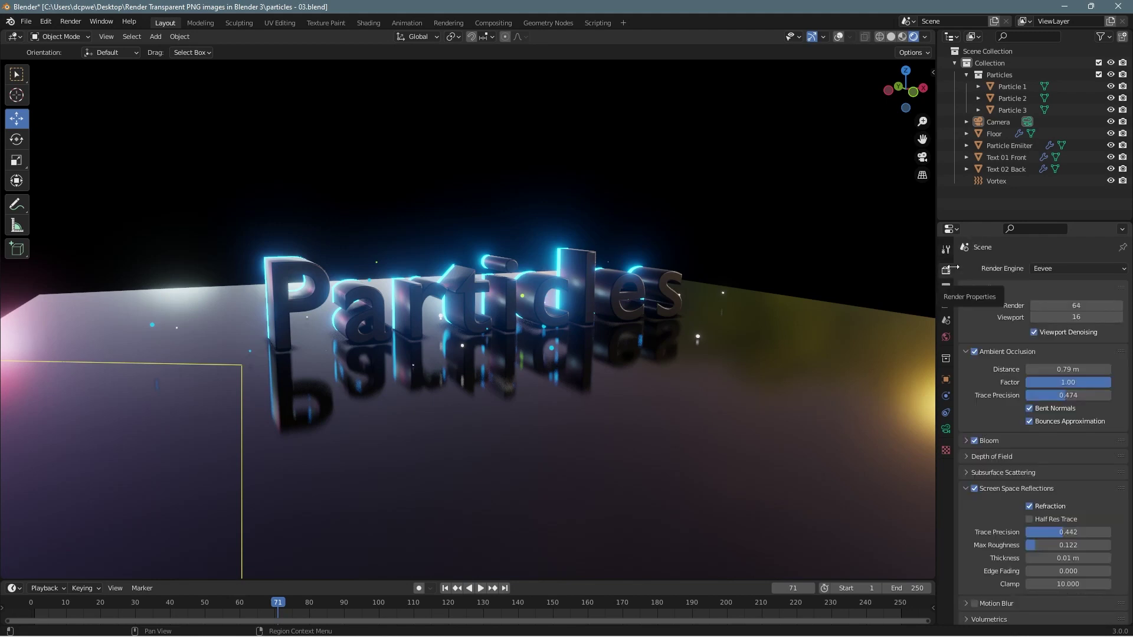
{"action": "scroll", "coordinate": [1003, 448], "scroll_direction": "down", "scroll_amount": 5}
{"action": "scroll", "coordinate": [988, 484], "scroll_direction": "down", "scroll_amount": 1}
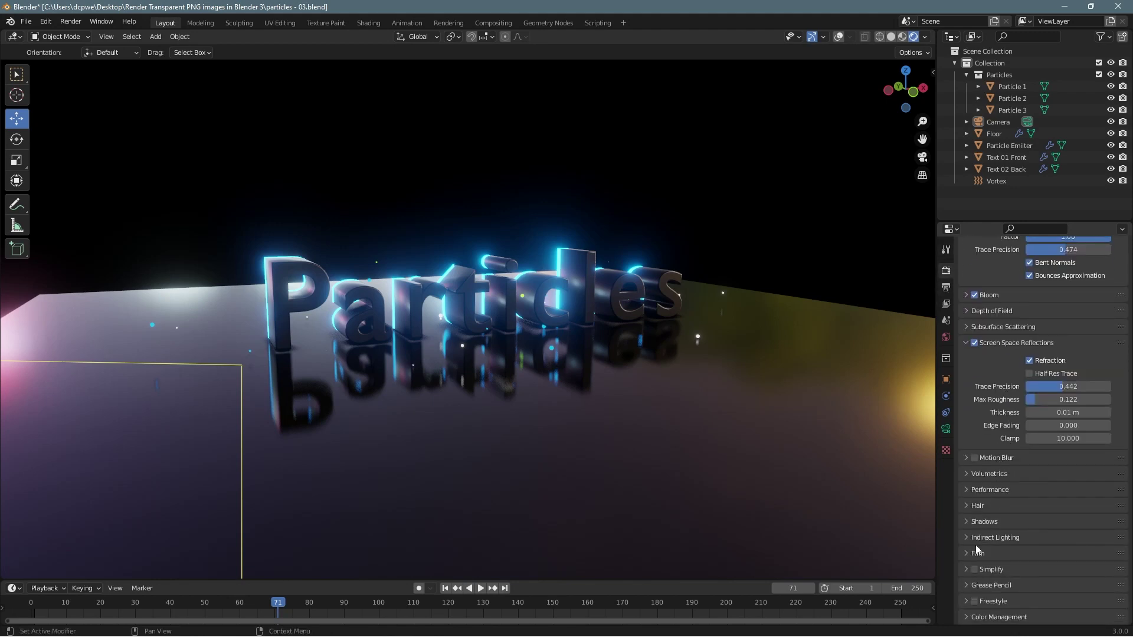
{"action": "left_click", "coordinate": [969, 555]}
{"action": "scroll", "coordinate": [1003, 572], "scroll_direction": "down", "scroll_amount": 2}
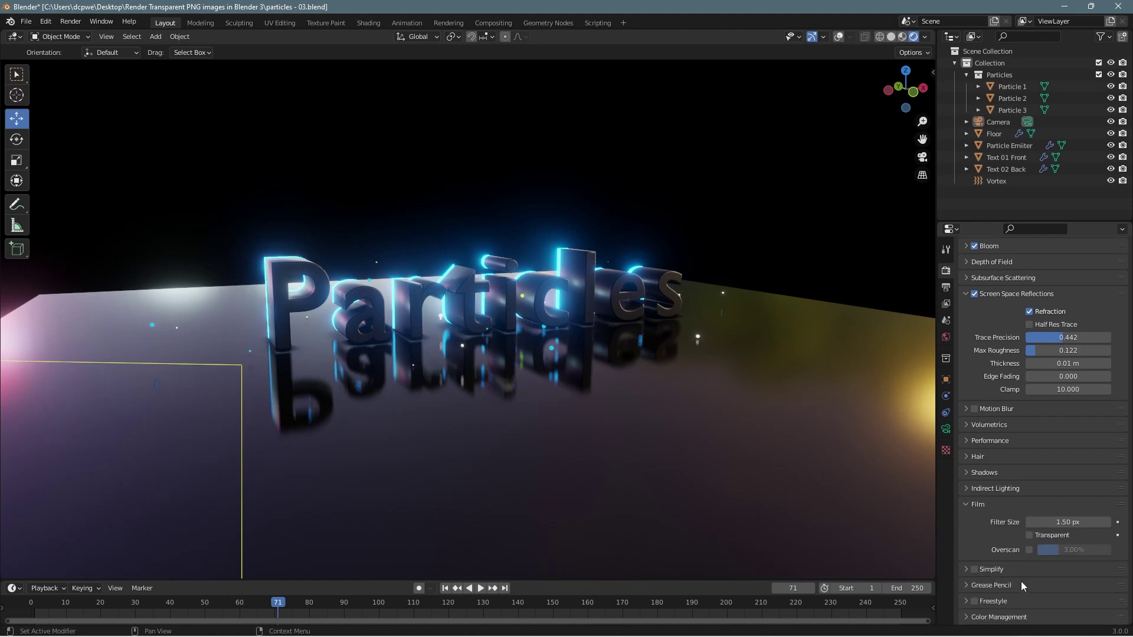
{"action": "left_click", "coordinate": [1029, 535]}
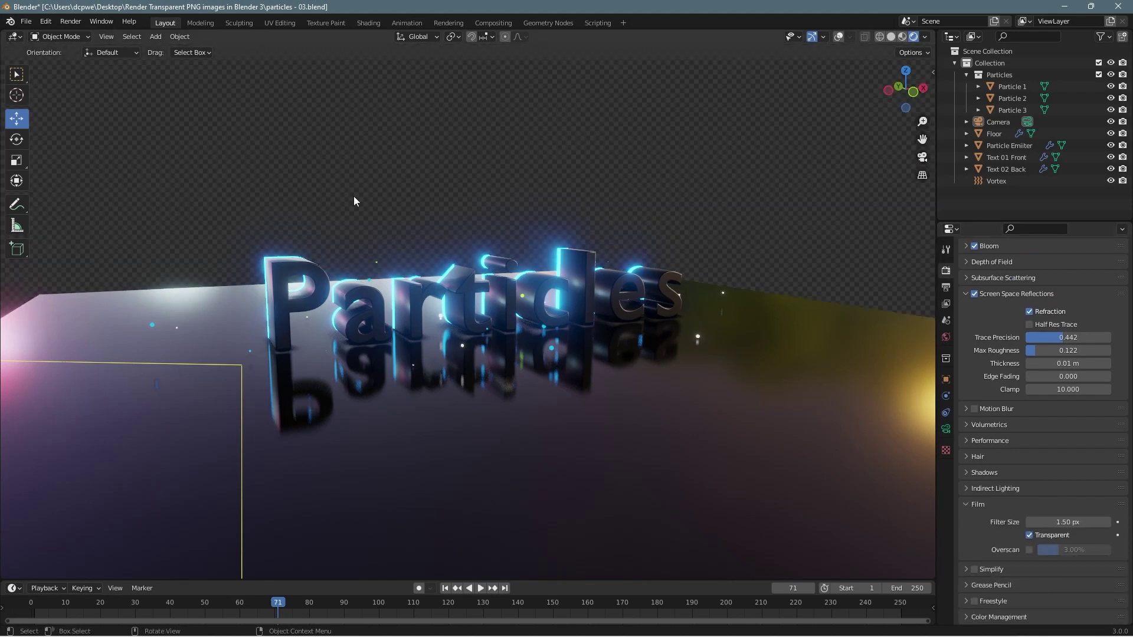
Look through the camera and render frame 71 with a transparent background.
{"action": "left_click", "coordinate": [150, 437]}
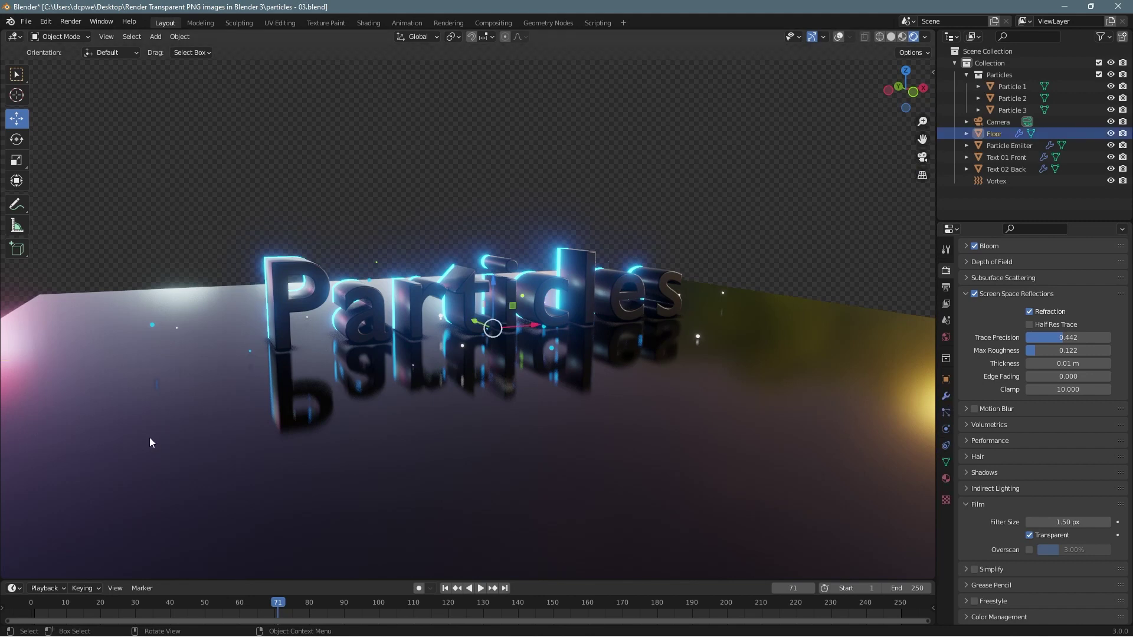
{"action": "key", "text": "KP_0"}
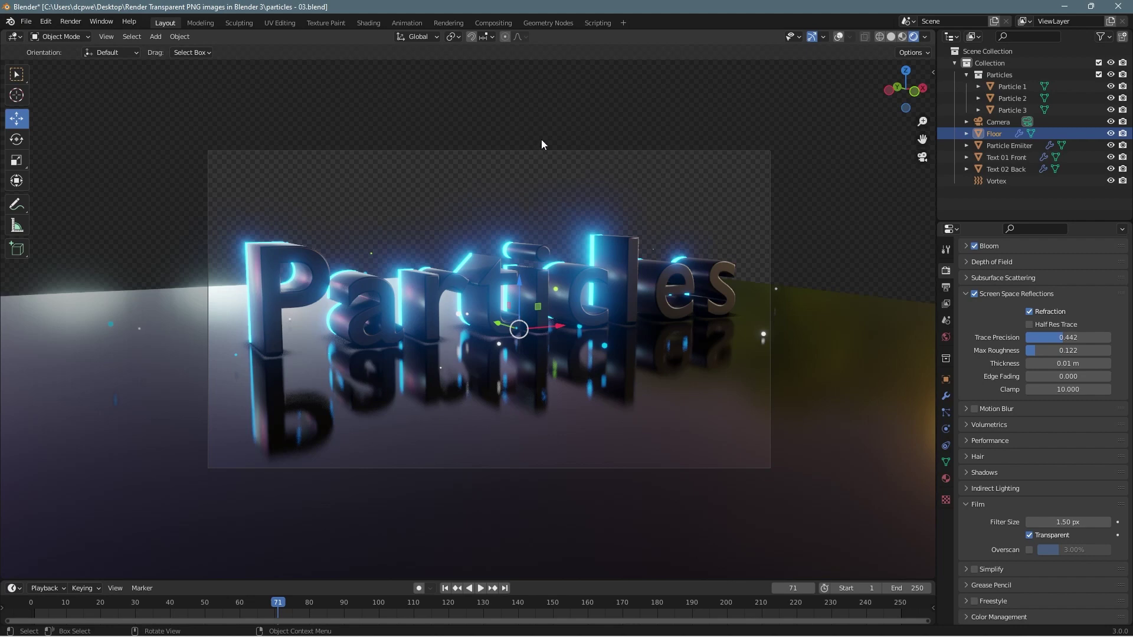
{"action": "key", "text": "F12"}
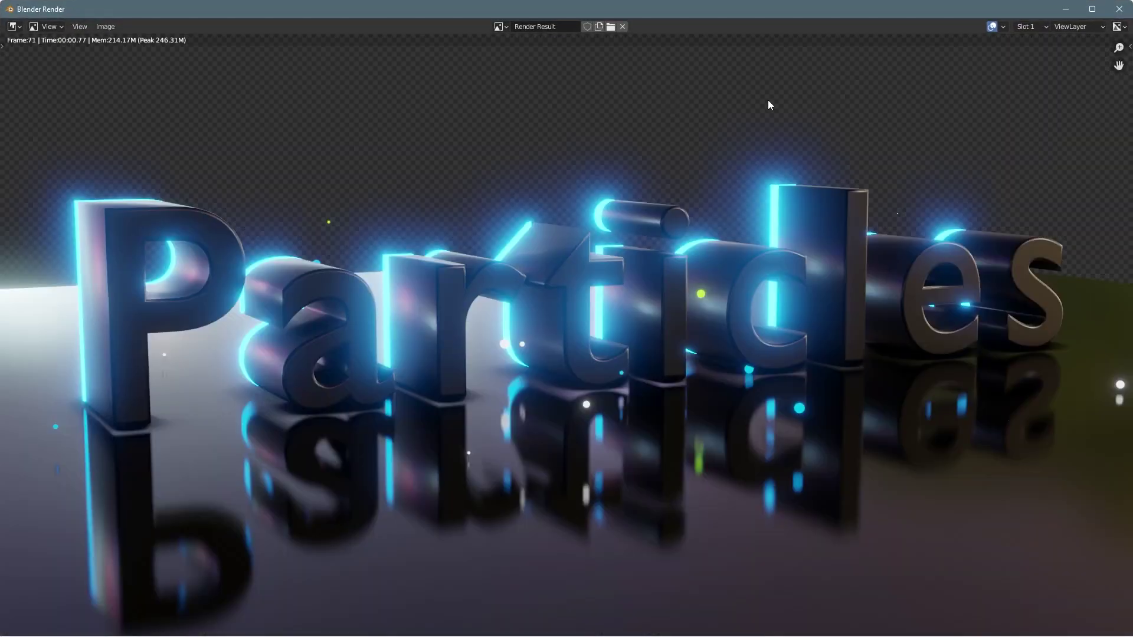
Save a copy of the transparent render as 02.png, then close the render window and Blender.
{"action": "left_click", "coordinate": [105, 27]}
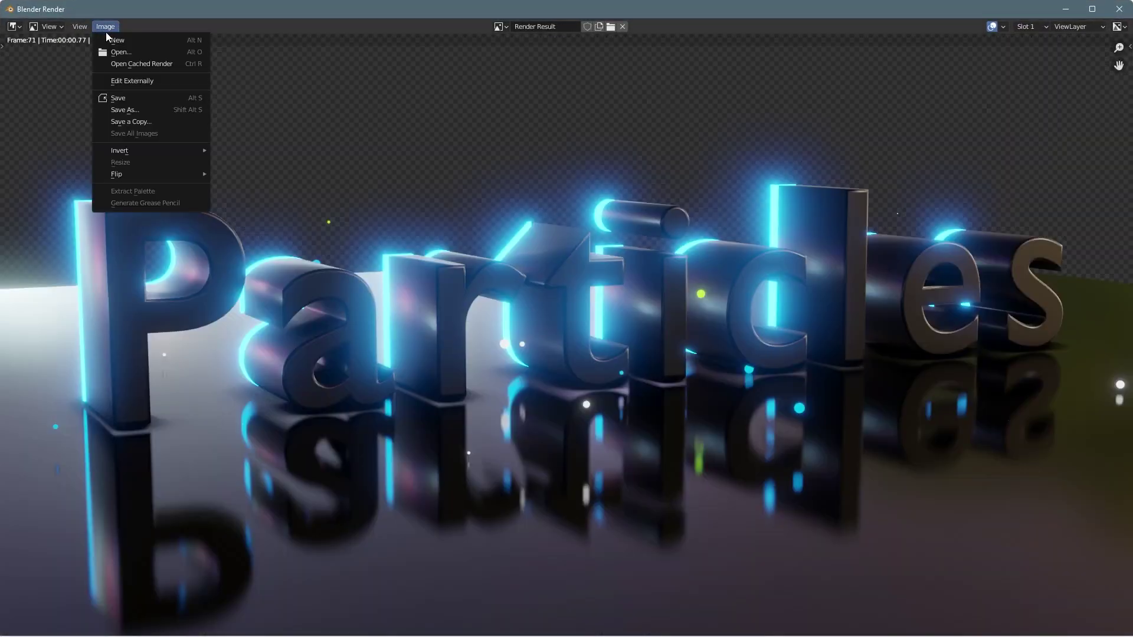
{"action": "left_click", "coordinate": [121, 120]}
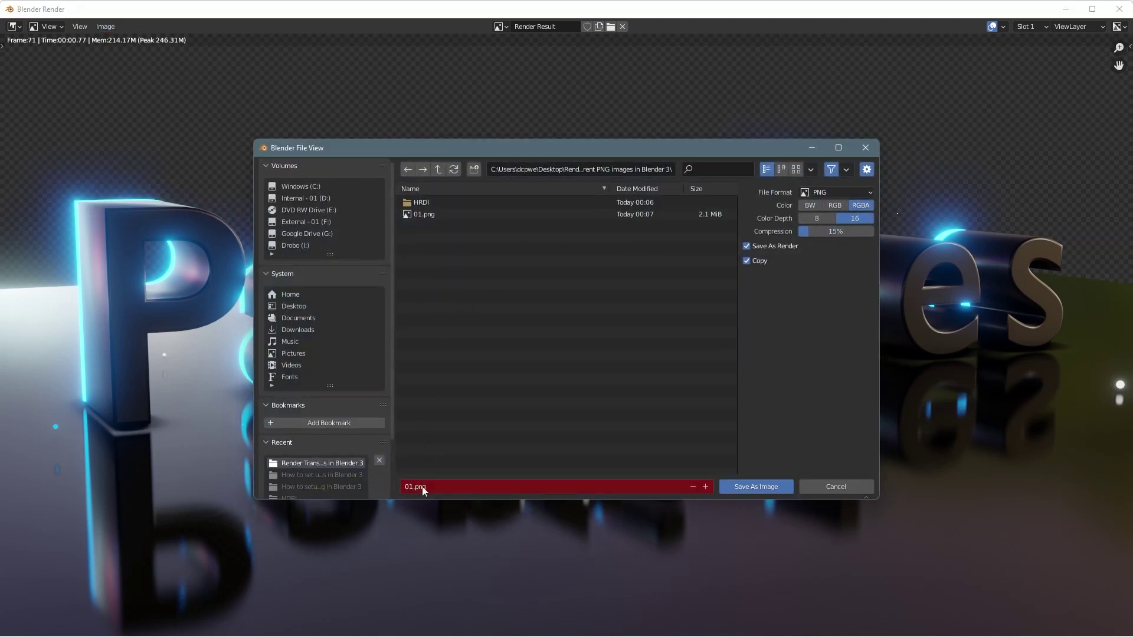
{"action": "left_click", "coordinate": [706, 486]}
{"action": "left_click", "coordinate": [746, 487]}
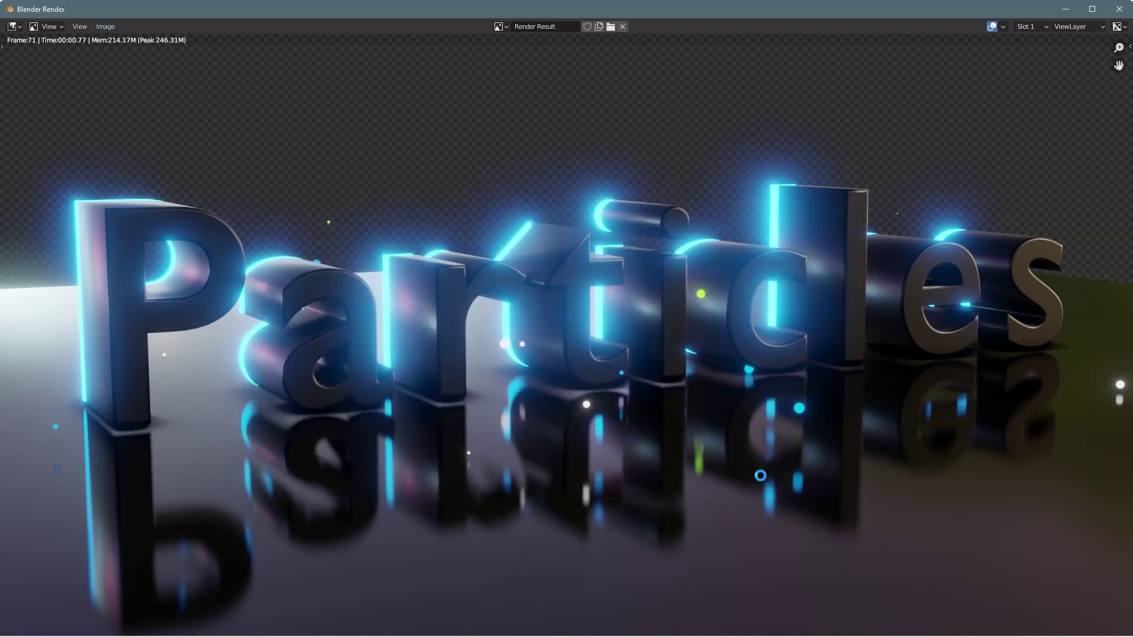
{"action": "left_click", "coordinate": [1119, 9]}
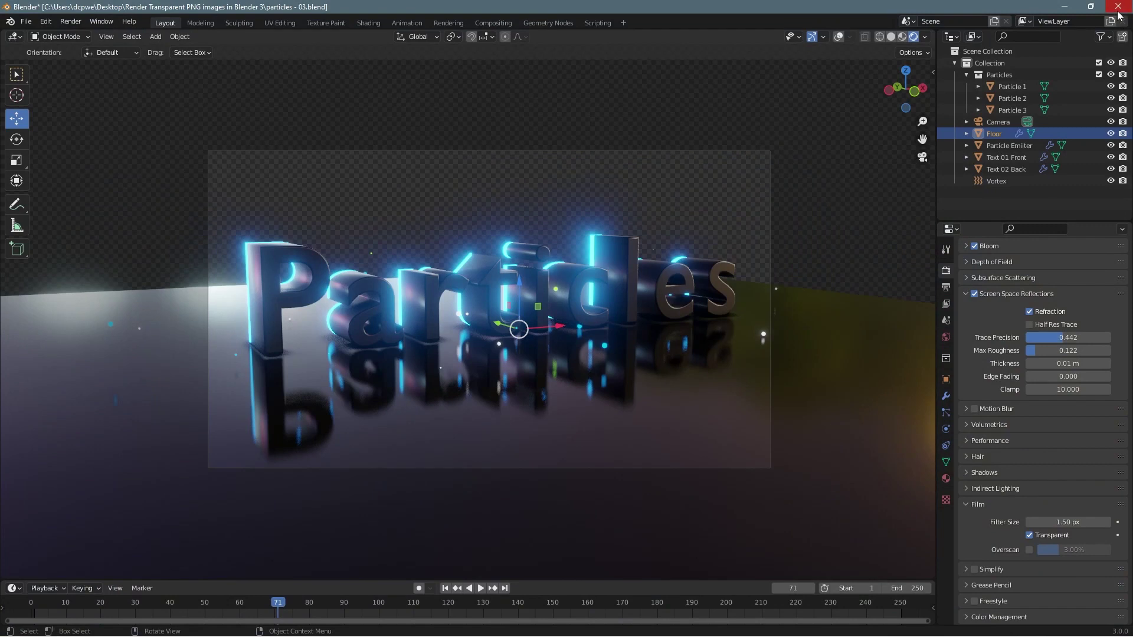
{"action": "left_click", "coordinate": [1119, 8]}
Quit Blender without saving and preview 01.png and 02.png in Photos.
{"action": "left_click", "coordinate": [586, 349]}
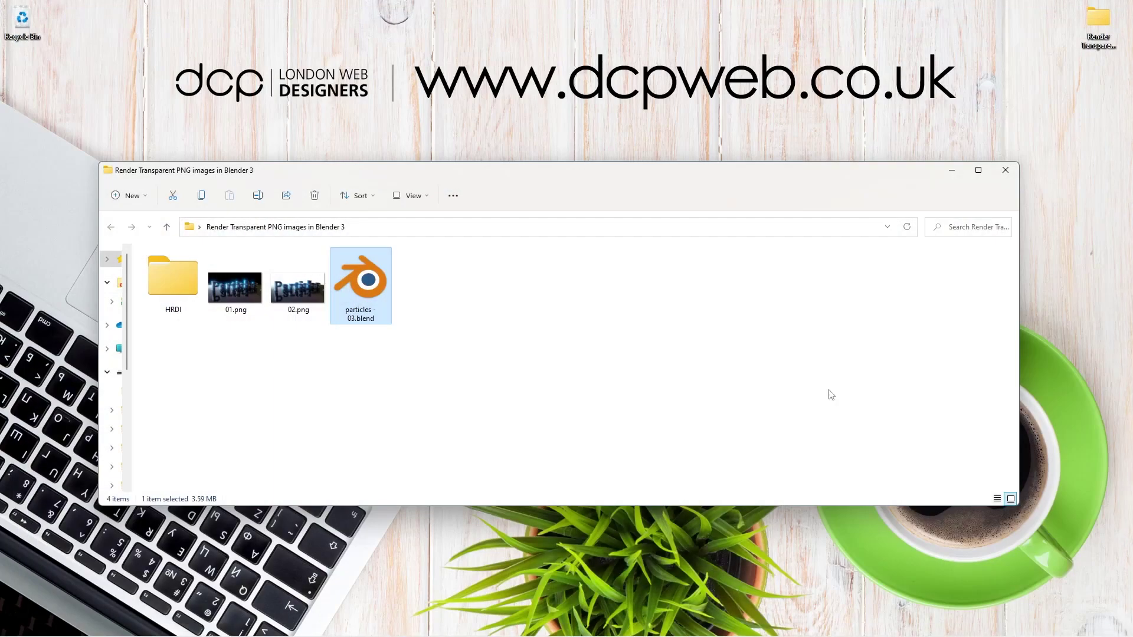
{"action": "left_click", "coordinate": [242, 299]}
{"action": "double_click", "coordinate": [241, 300]}
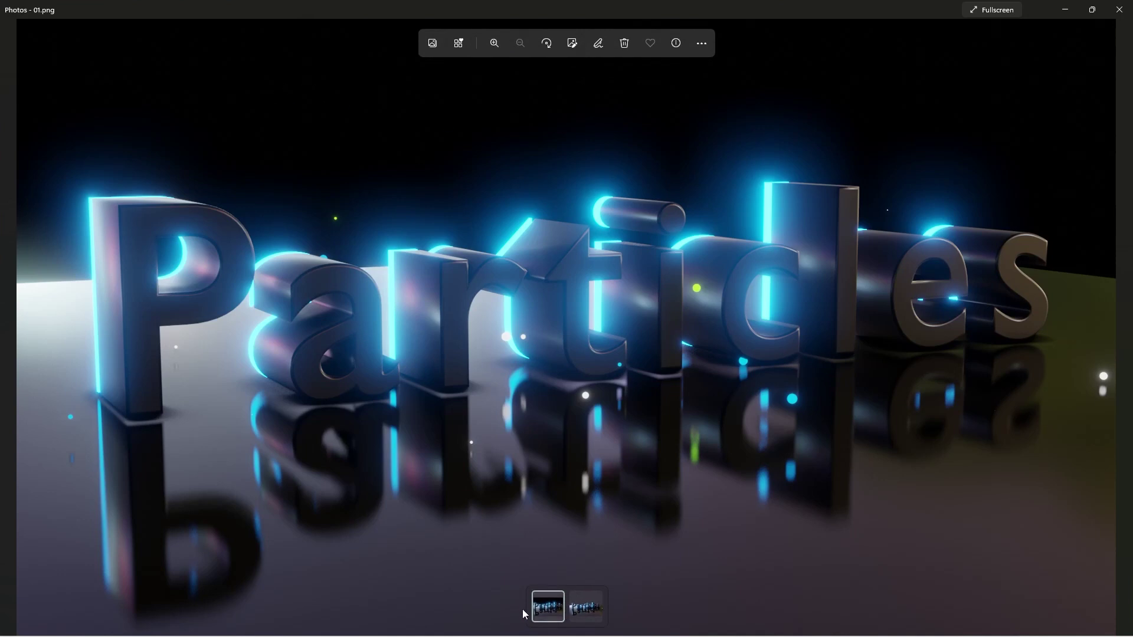
{"action": "left_click", "coordinate": [584, 607]}
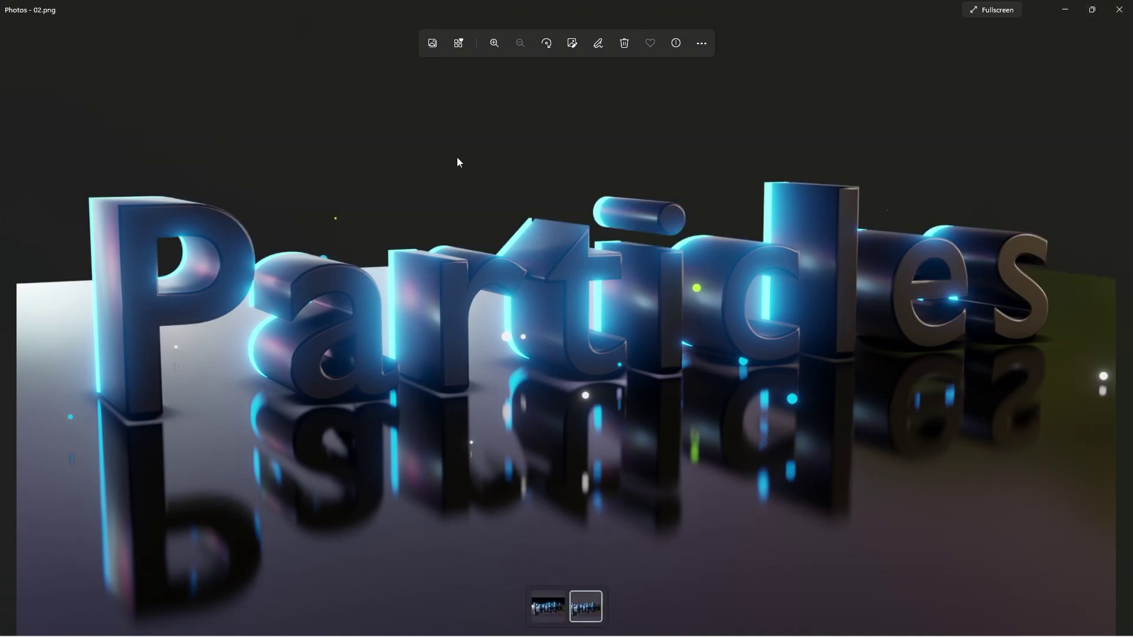
{"action": "left_click", "coordinate": [1119, 10]}
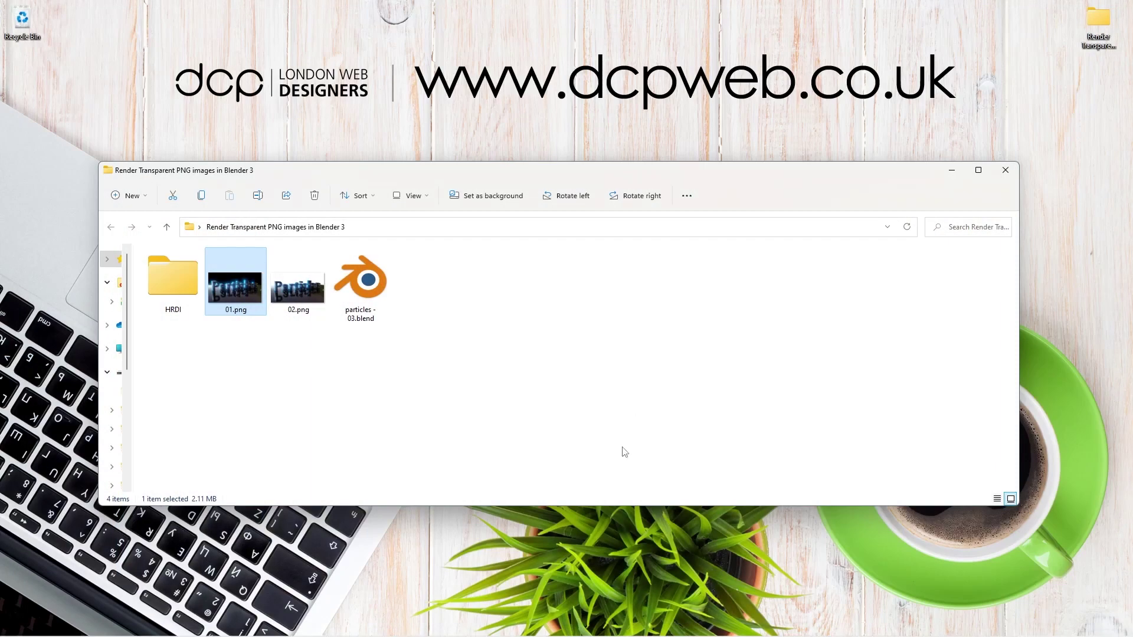
Reposition the render folder window and launch Photoshop from the Start menu.
{"action": "left_click_drag", "start_coordinate": [437, 167], "coordinate": [481, 180]}
{"action": "key", "text": "super"}
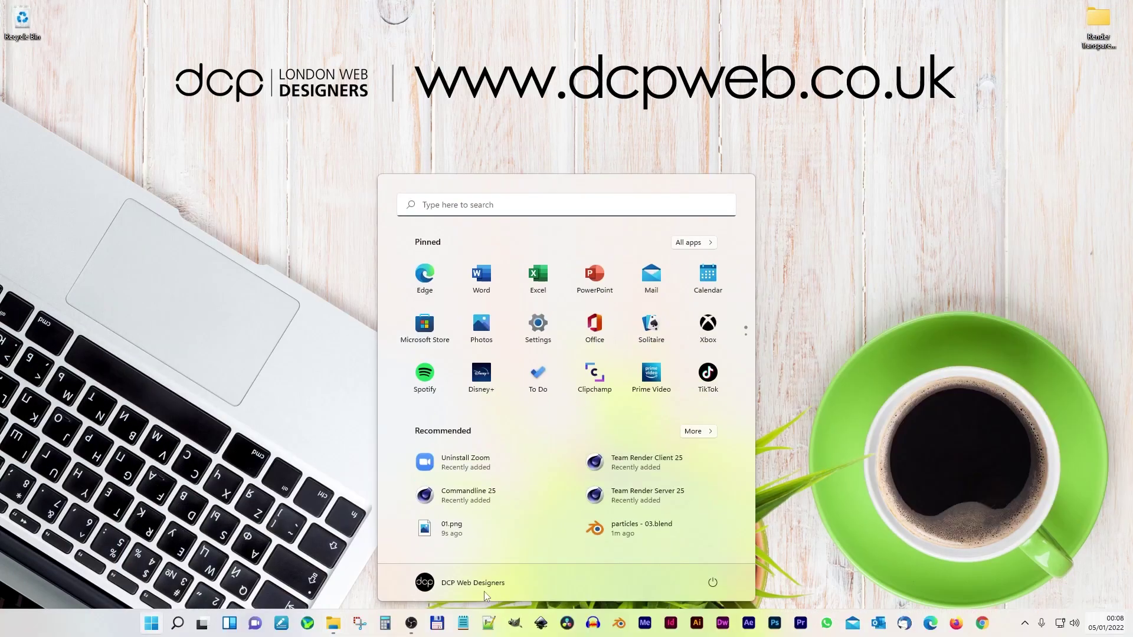
{"action": "left_click", "coordinate": [775, 623]}
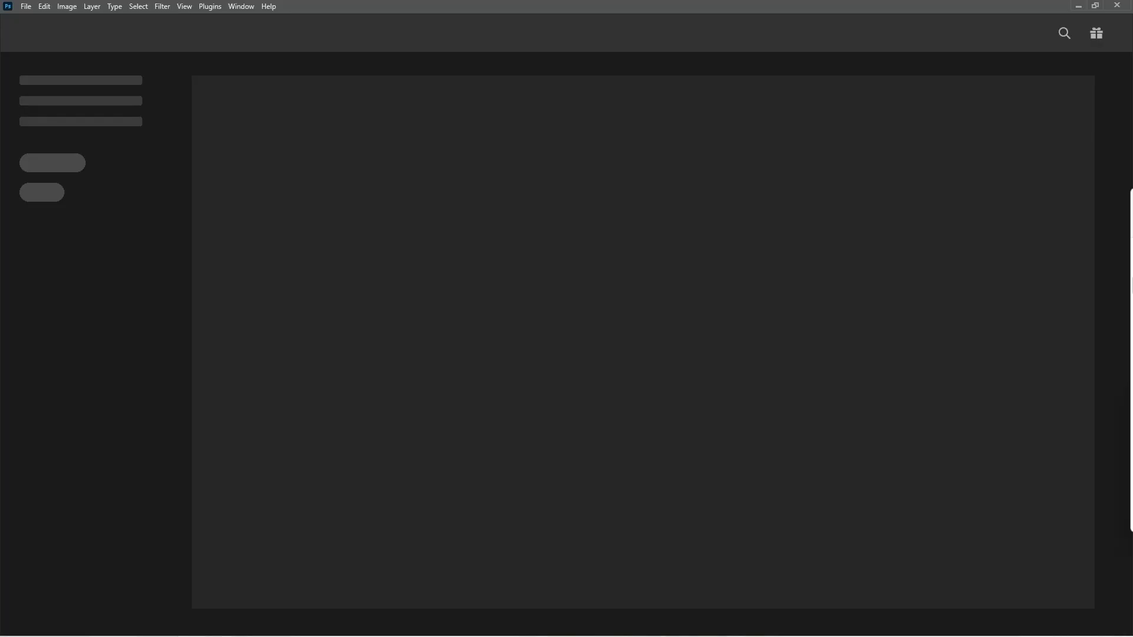
Drag 02.png from the render folder onto the Photoshop home screen to open it.
{"action": "left_click_drag", "start_coordinate": [1132, 260], "coordinate": [913, 260]}
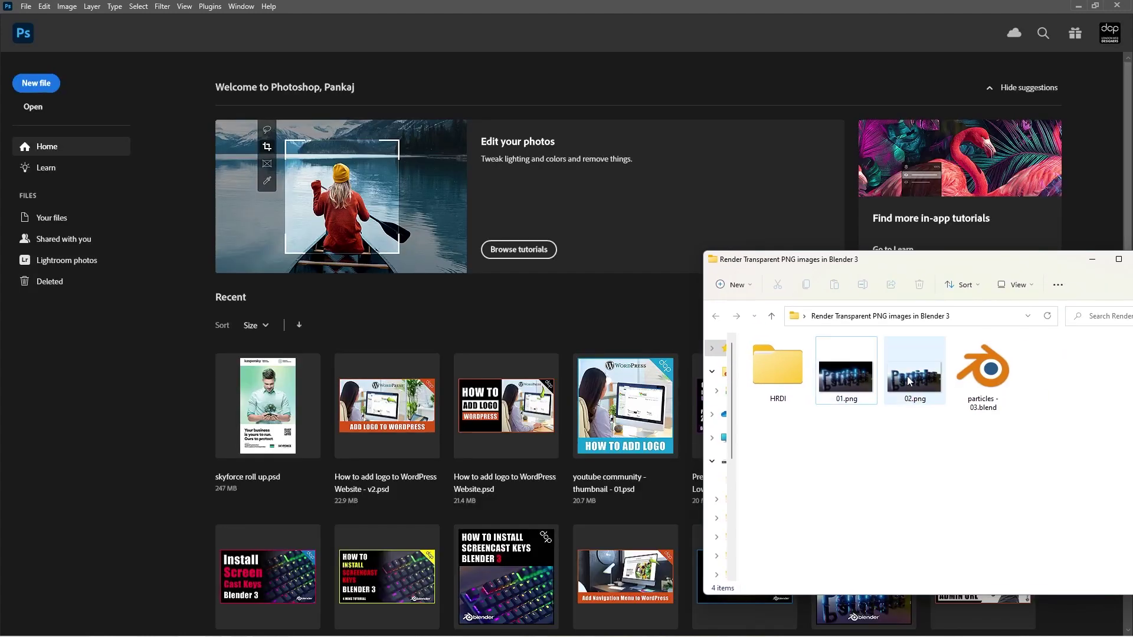
{"action": "left_click", "coordinate": [911, 381]}
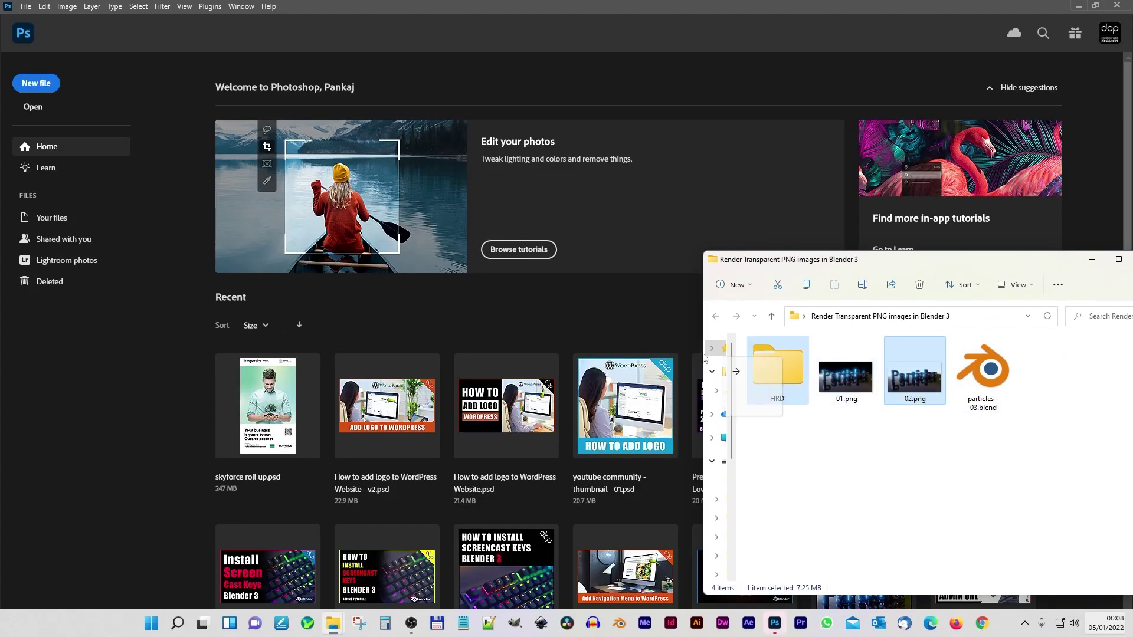
{"action": "left_click_drag", "start_coordinate": [920, 383], "coordinate": [597, 289]}
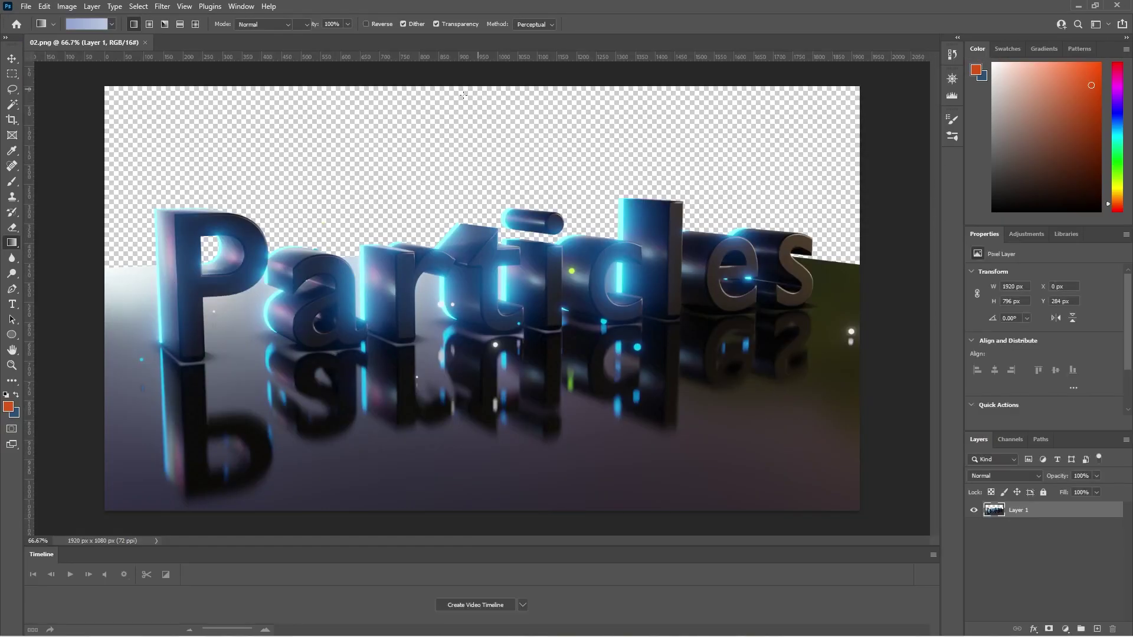
Add a new empty layer and move it beneath the render layer.
{"action": "left_click", "coordinate": [12, 59]}
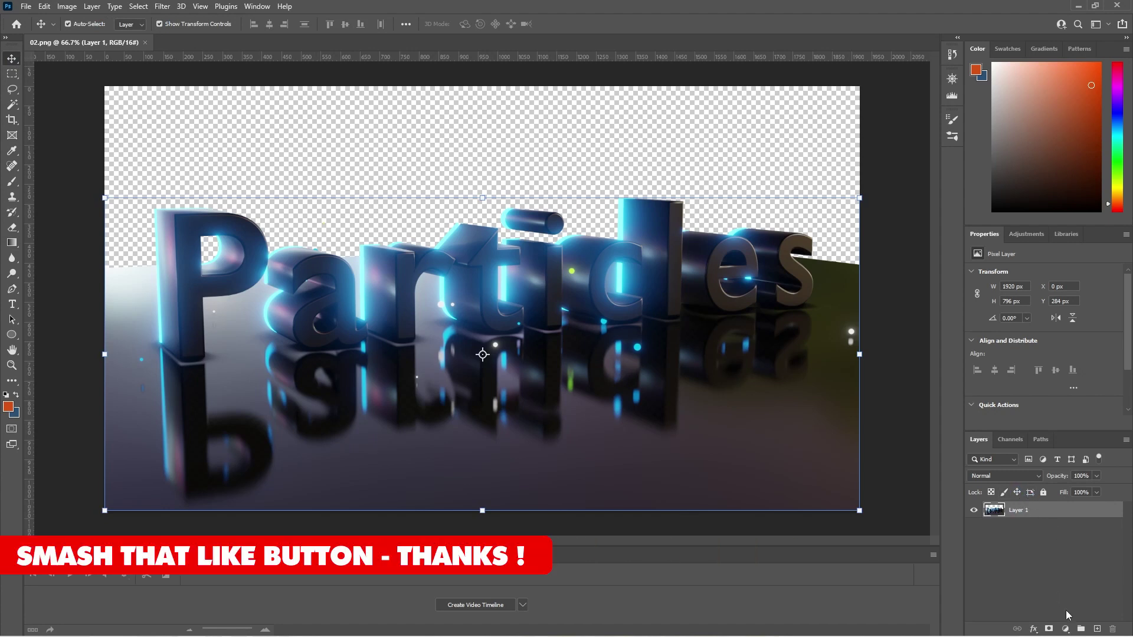
{"action": "left_click", "coordinate": [1096, 629]}
{"action": "left_click_drag", "start_coordinate": [1031, 512], "coordinate": [1027, 534]}
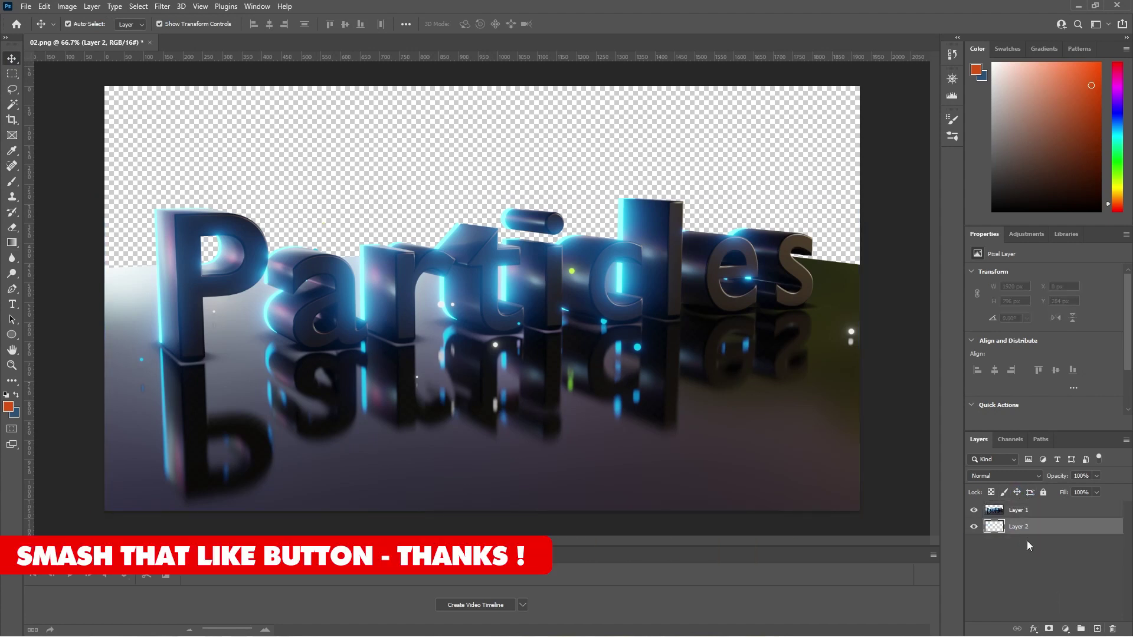
Try a blue and a vertical gradient fill on the new layer, undoing both.
{"action": "left_click", "coordinate": [12, 243]}
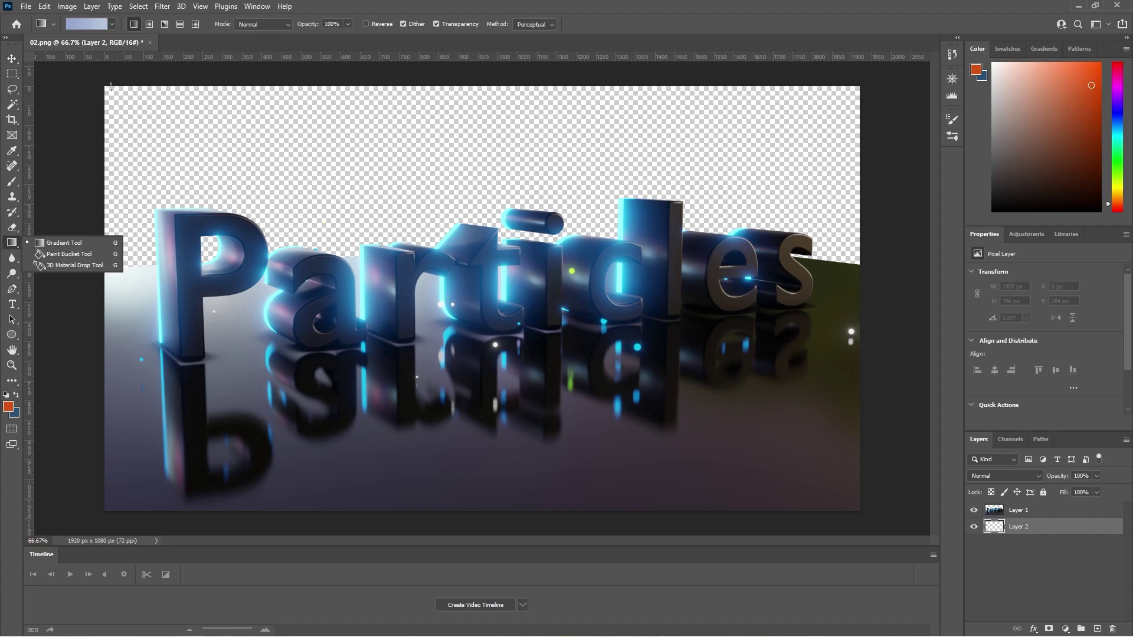
{"action": "left_click_drag", "start_coordinate": [102, 124], "coordinate": [947, 140]}
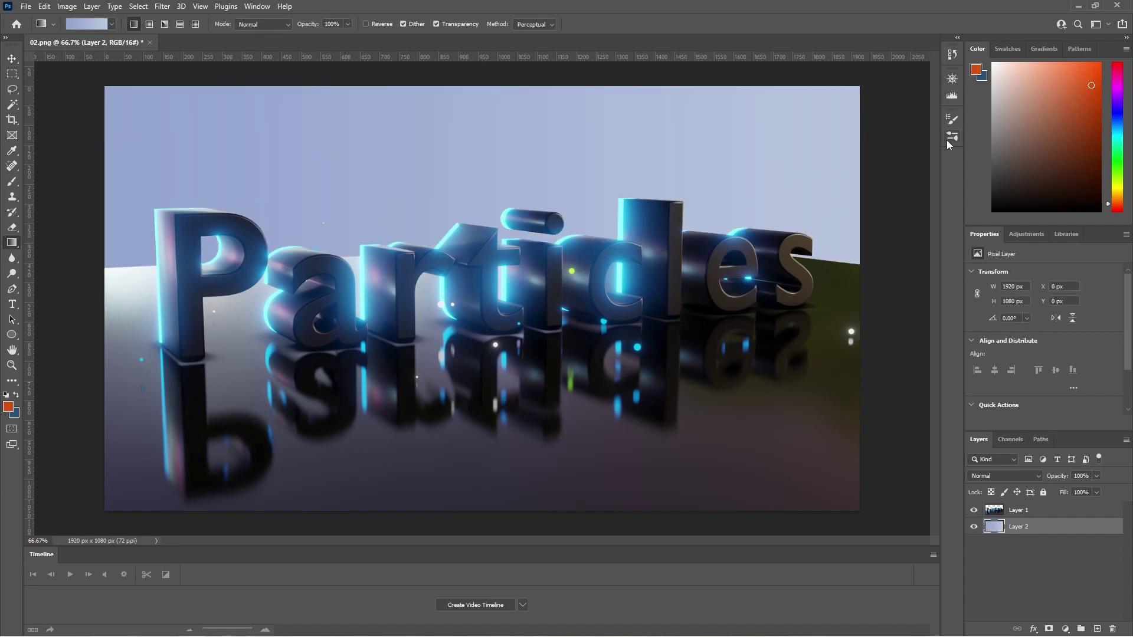
{"action": "key", "text": "ctrl+z"}
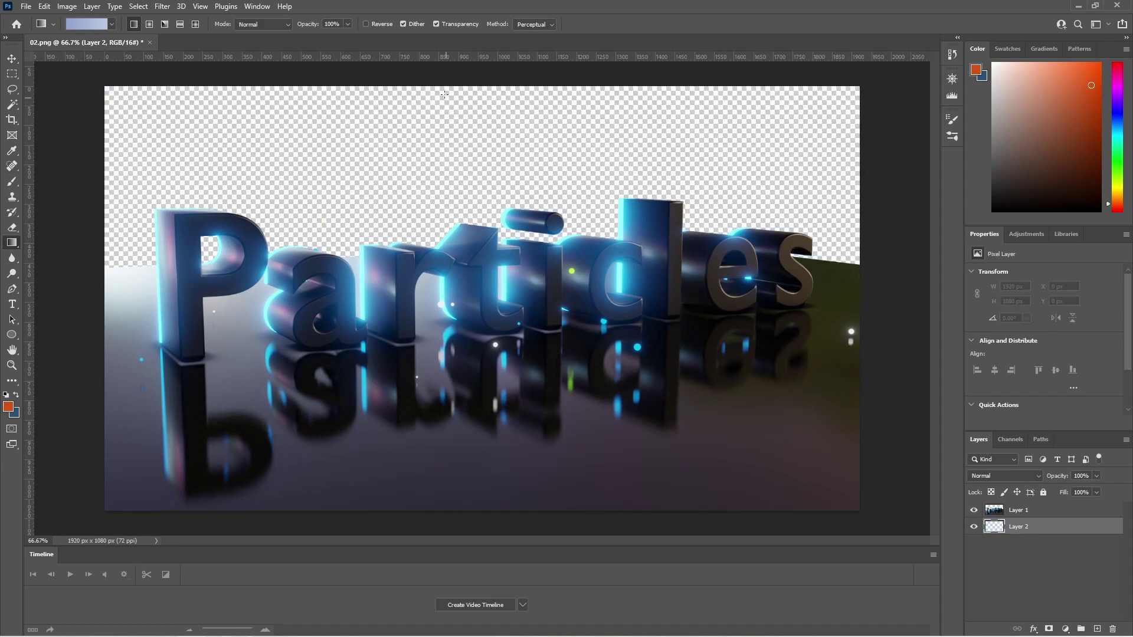
{"action": "left_click_drag", "start_coordinate": [444, 94], "coordinate": [421, 304]}
{"action": "key", "text": "ctrl+z"}
Fill the layer with the first Purples gradient preset, then close Photoshop.
{"action": "left_click", "coordinate": [112, 24]}
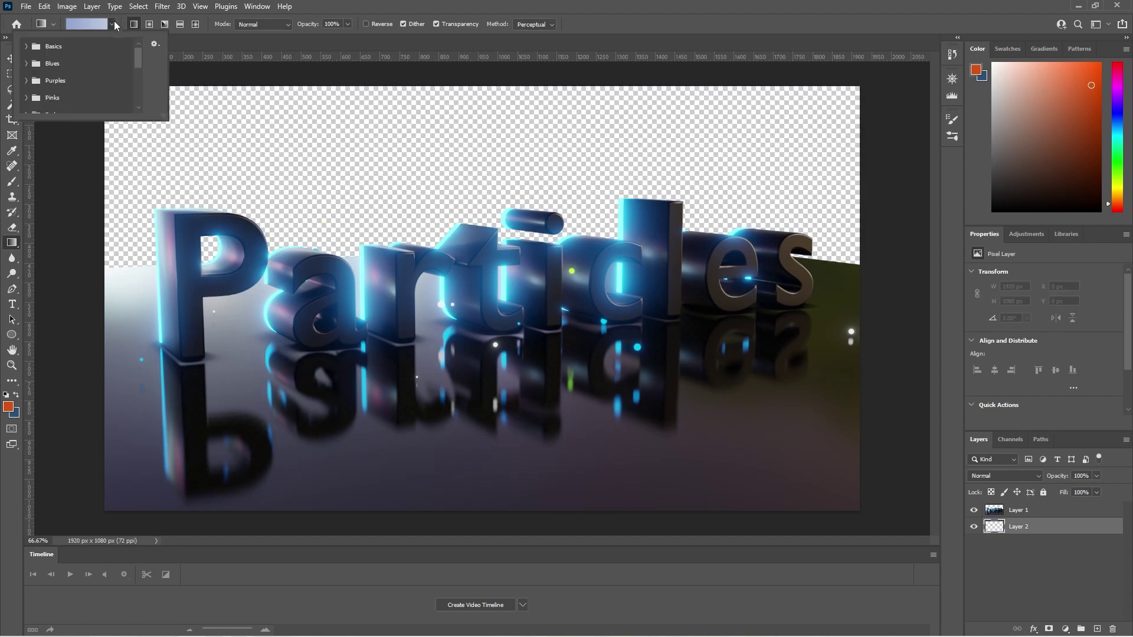
{"action": "left_click", "coordinate": [27, 80]}
{"action": "left_click", "coordinate": [45, 100]}
{"action": "left_click", "coordinate": [307, 94]}
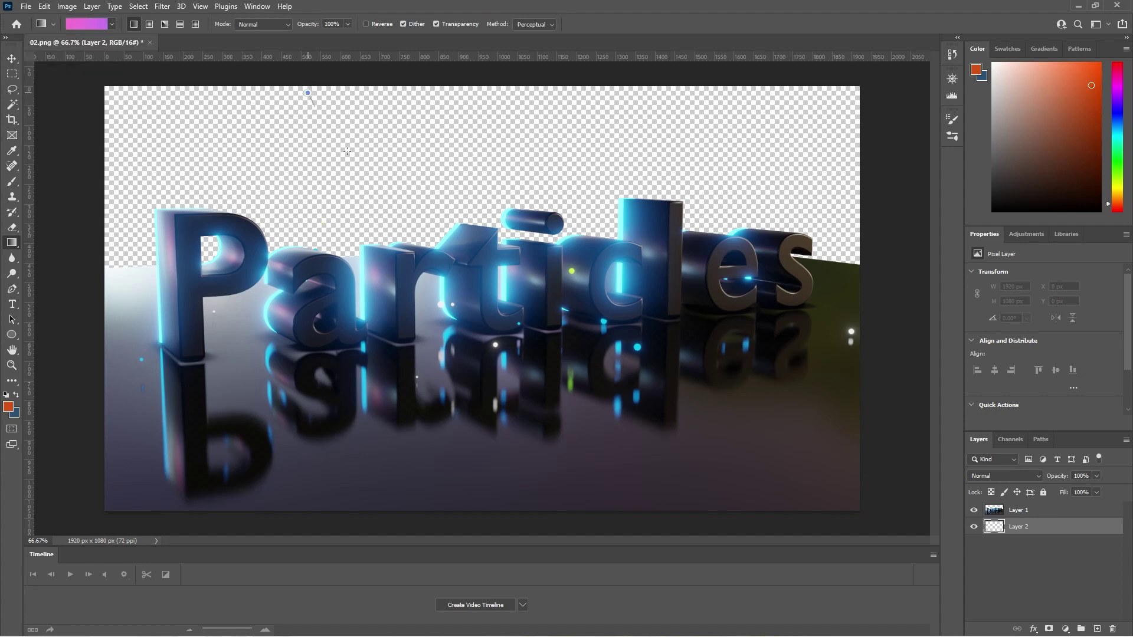
{"action": "left_click_drag", "start_coordinate": [307, 95], "coordinate": [398, 244]}
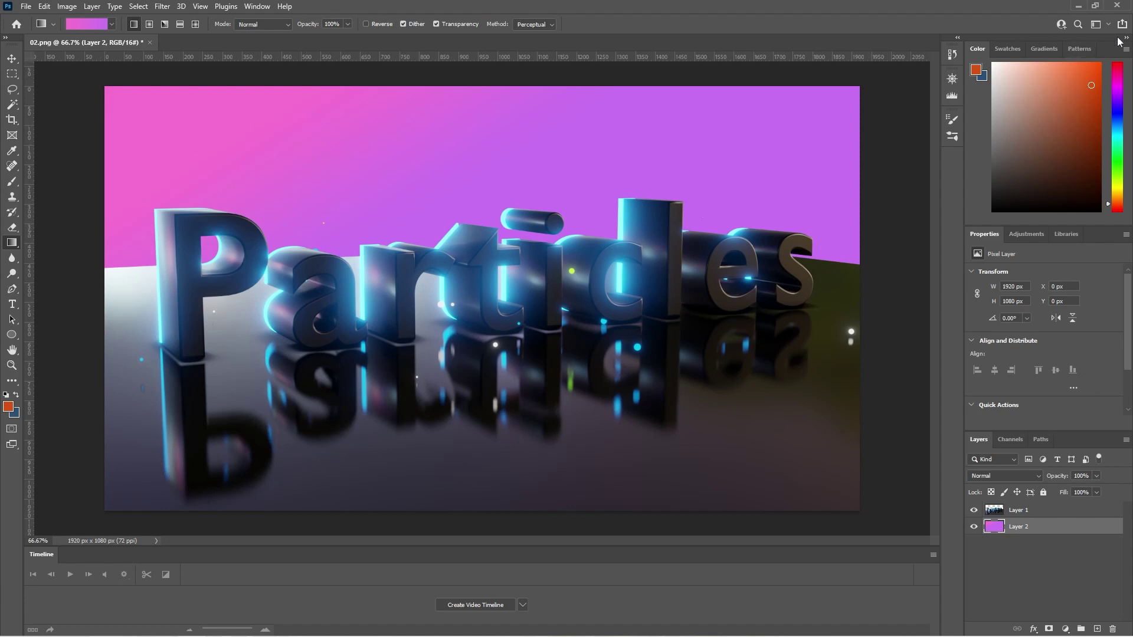
{"action": "left_click", "coordinate": [1116, 5]}
Decline saving changes to 02.png so Photoshop quits.
{"action": "left_click", "coordinate": [579, 239]}
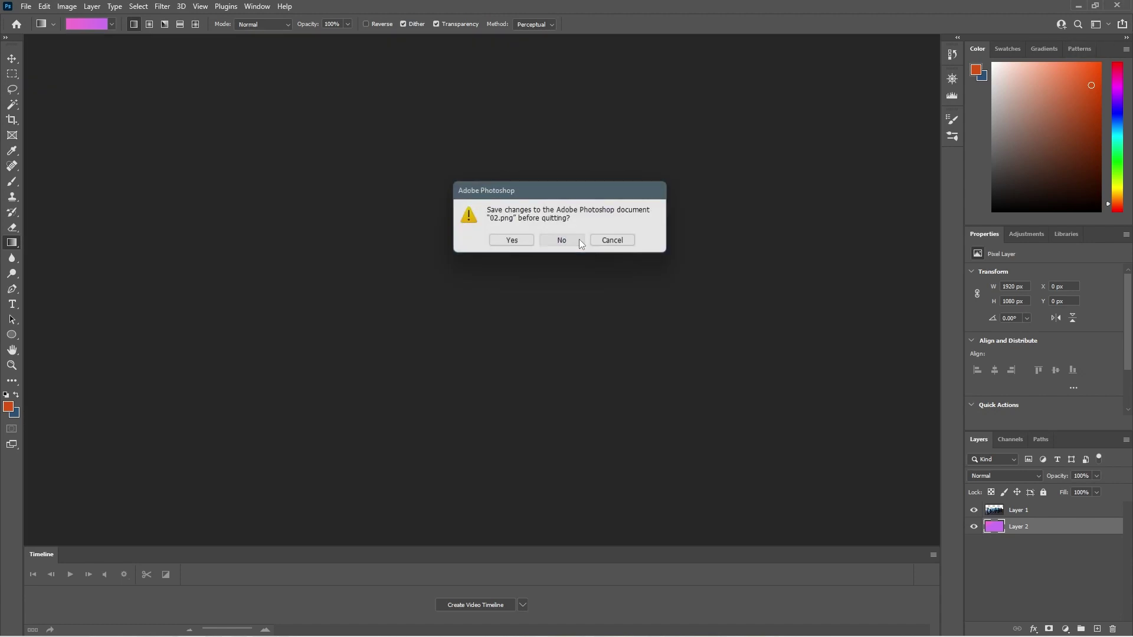